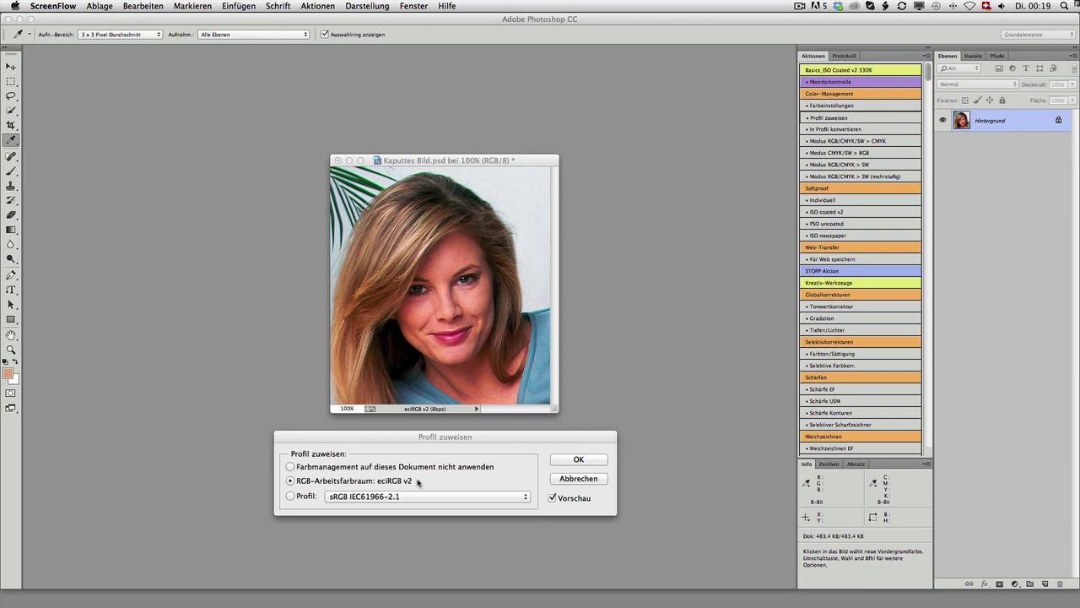
- Assign the sRGB IEC61966-2.1 profile to the photo
{"action": "left_click", "coordinate": [291, 496]}
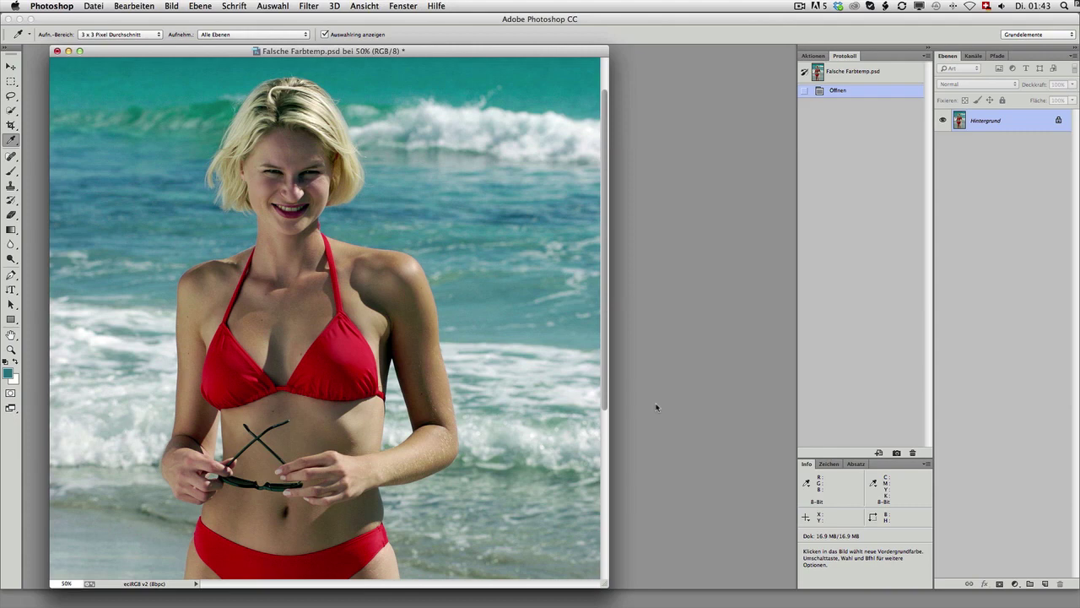
- Apply auto Levels with Snap Neutral Midtones, then compare before and after in History
{"action": "key", "text": "ctrl+l"}
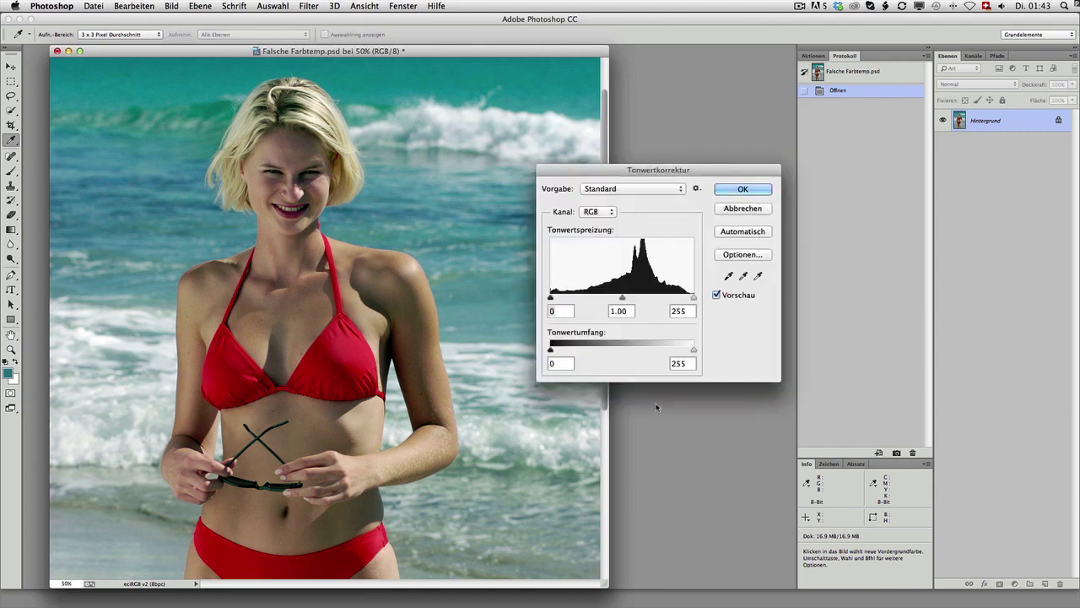
{"action": "left_click", "coordinate": [742, 254]}
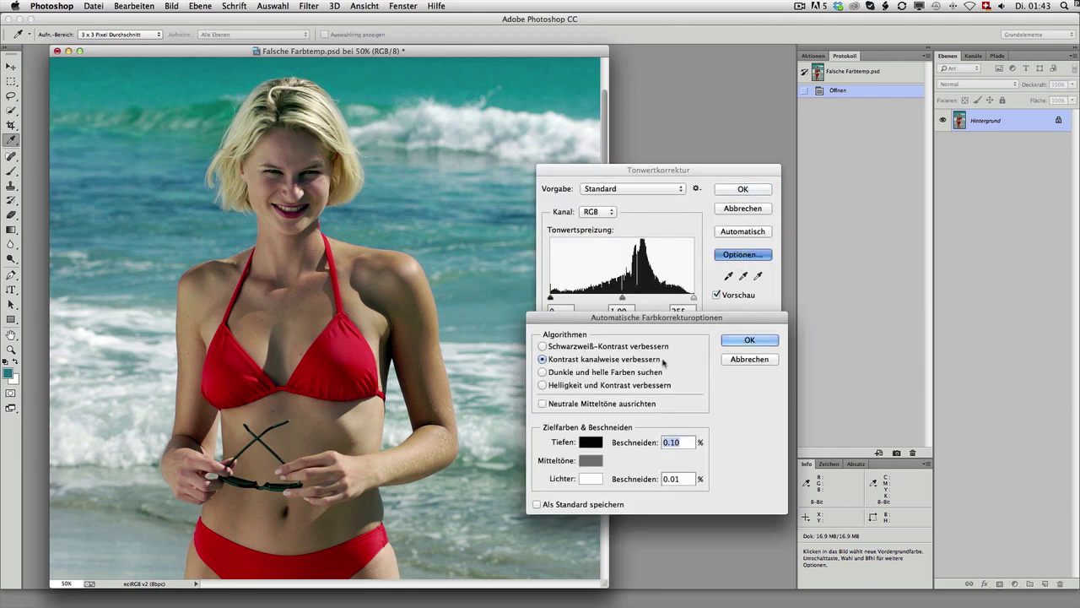
{"action": "left_click", "coordinate": [608, 403]}
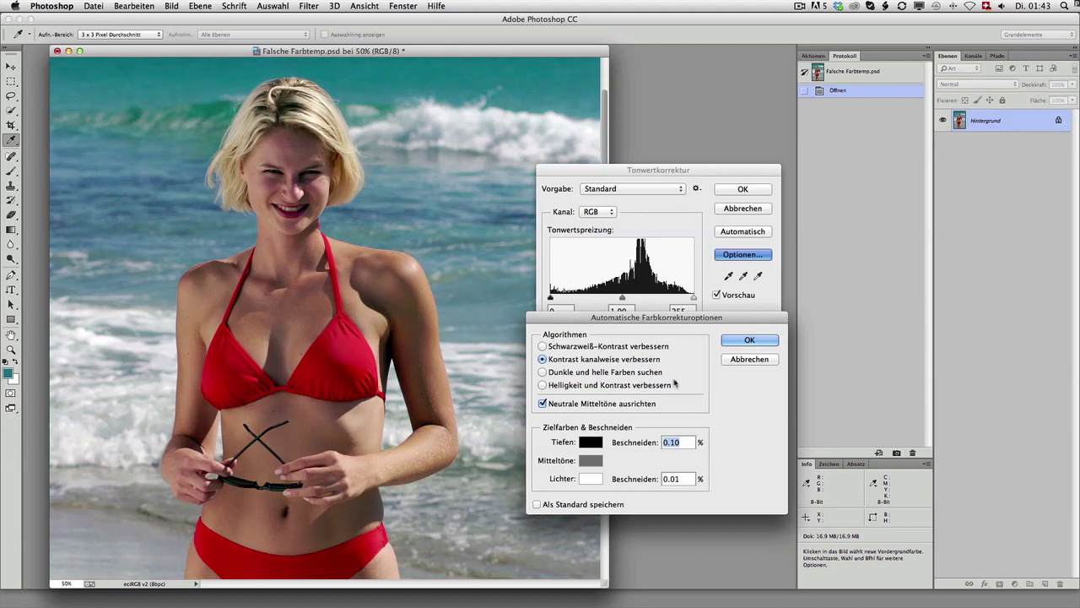
{"action": "left_click", "coordinate": [741, 340]}
{"action": "left_click", "coordinate": [743, 192]}
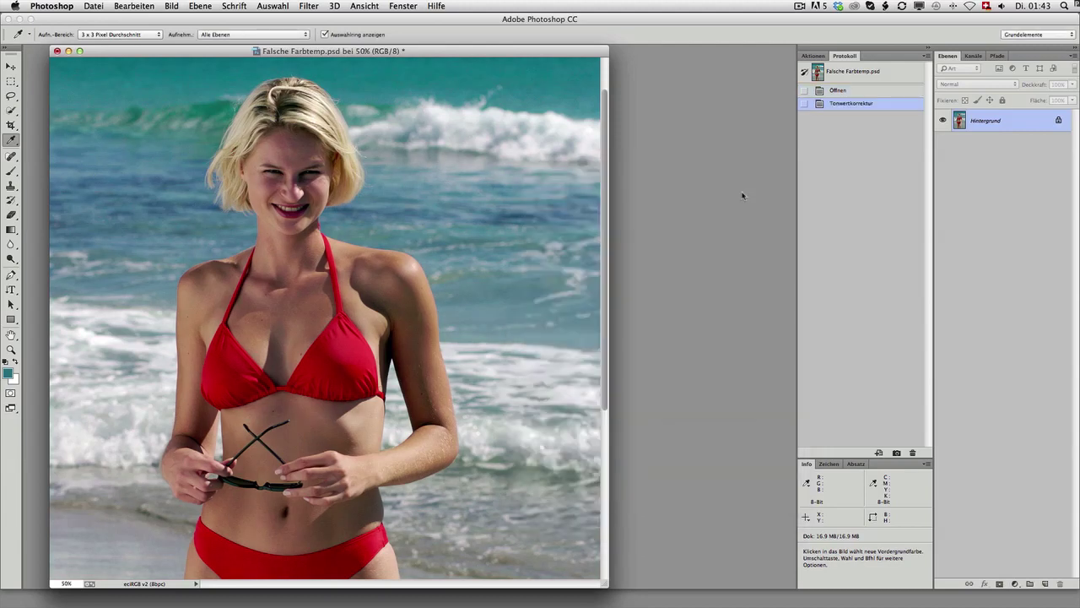
{"action": "left_click", "coordinate": [841, 92]}
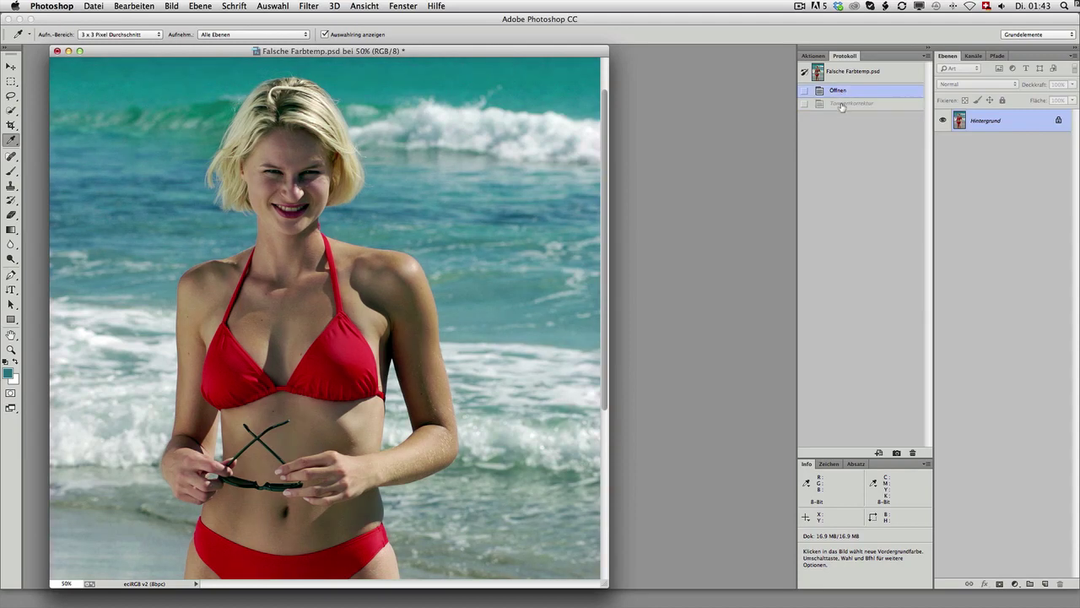
{"action": "left_click", "coordinate": [841, 105]}
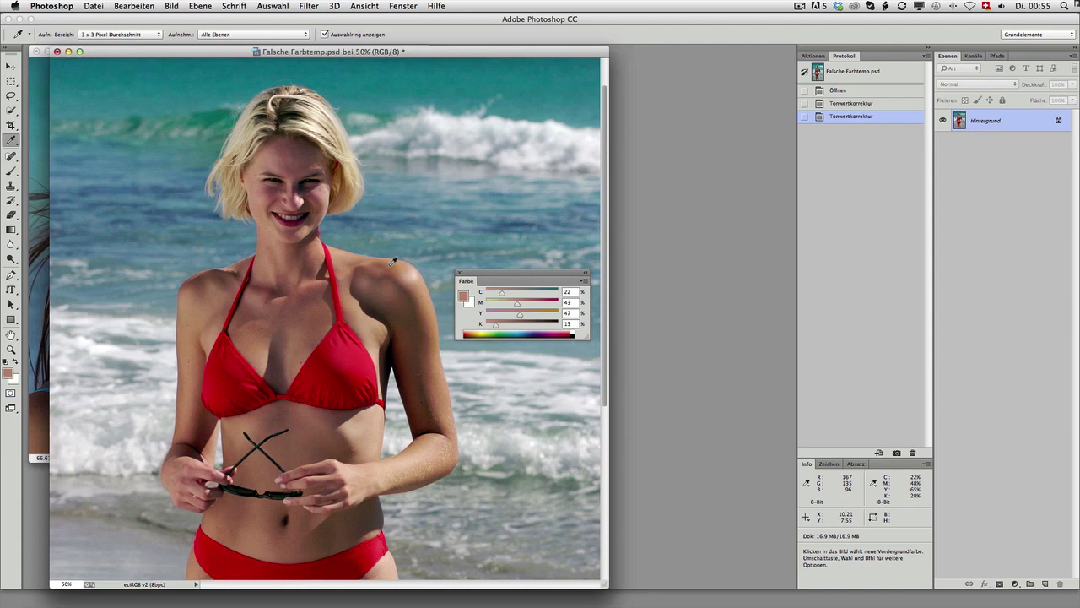
- Sample the shoulder skin with the Eyedropper, reading about C22 M50 Y63 K19
{"action": "left_click", "coordinate": [390, 264]}
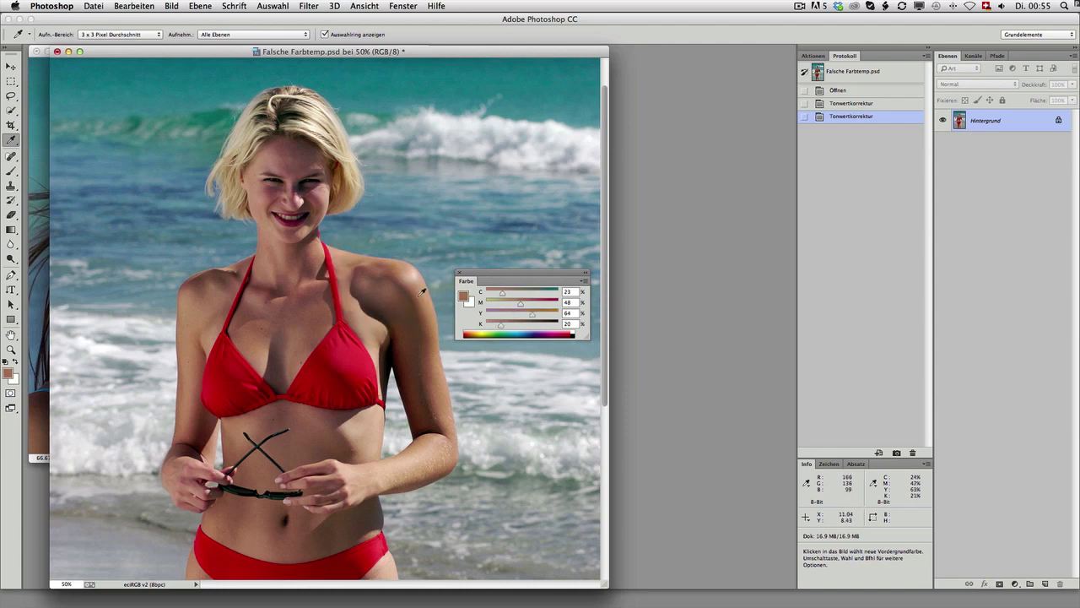
{"action": "left_click_drag", "start_coordinate": [422, 292], "coordinate": [427, 323]}
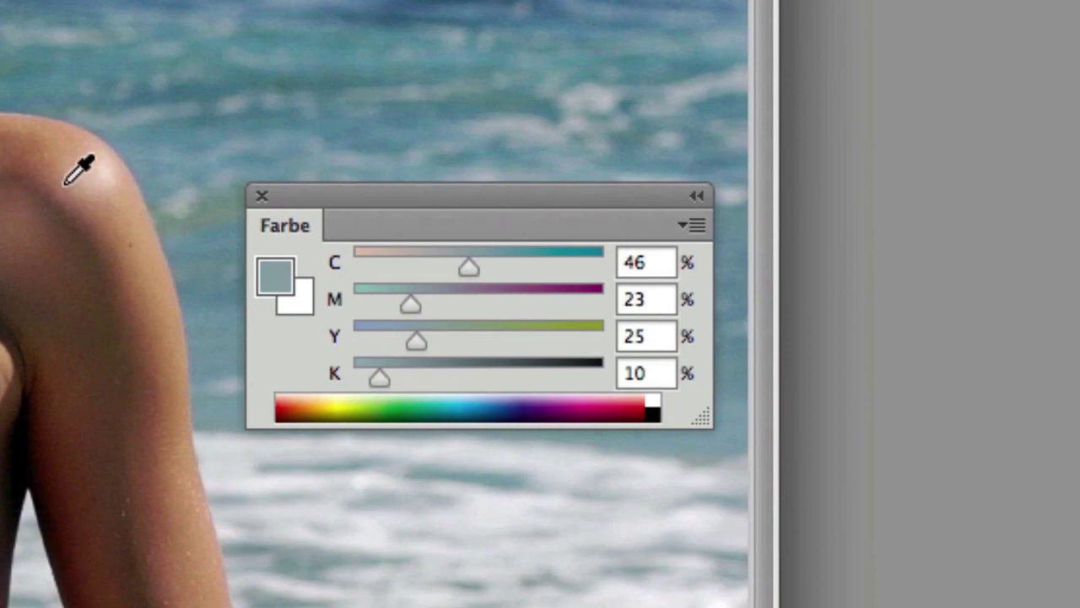
{"action": "left_click", "coordinate": [34, 151]}
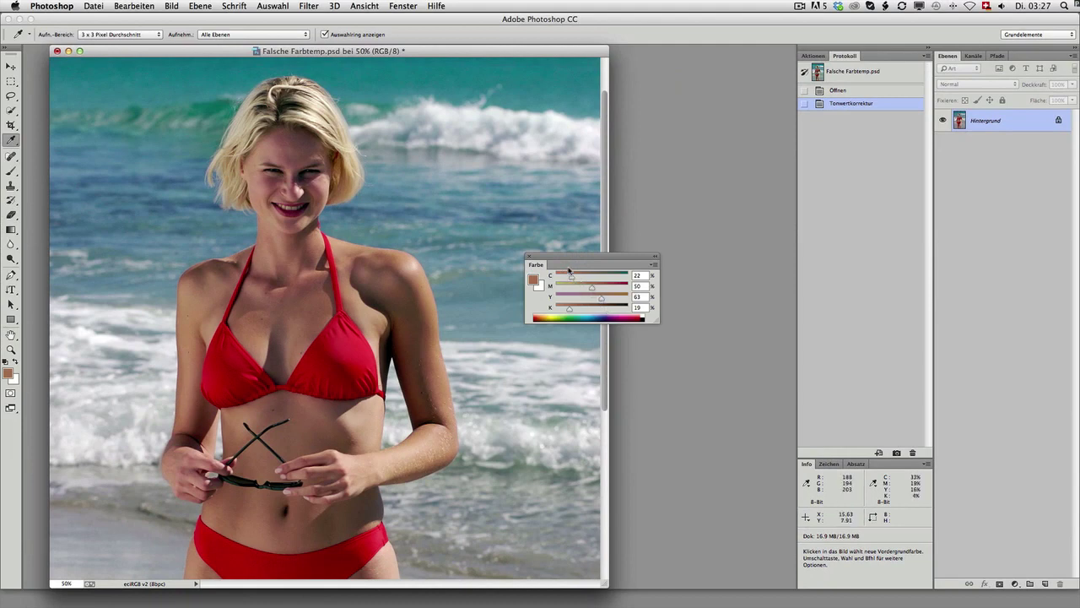
- Sample skin at the neck, shoulder and face, raising the yellow value in the Color panel
{"action": "left_click", "coordinate": [355, 243]}
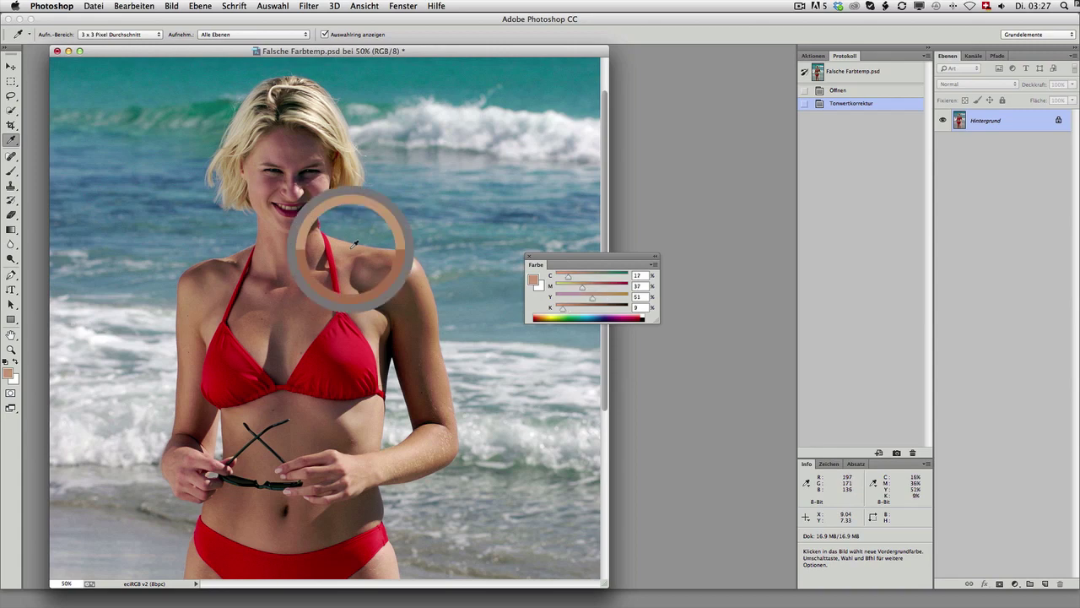
{"action": "left_click_drag", "start_coordinate": [355, 243], "coordinate": [361, 246]}
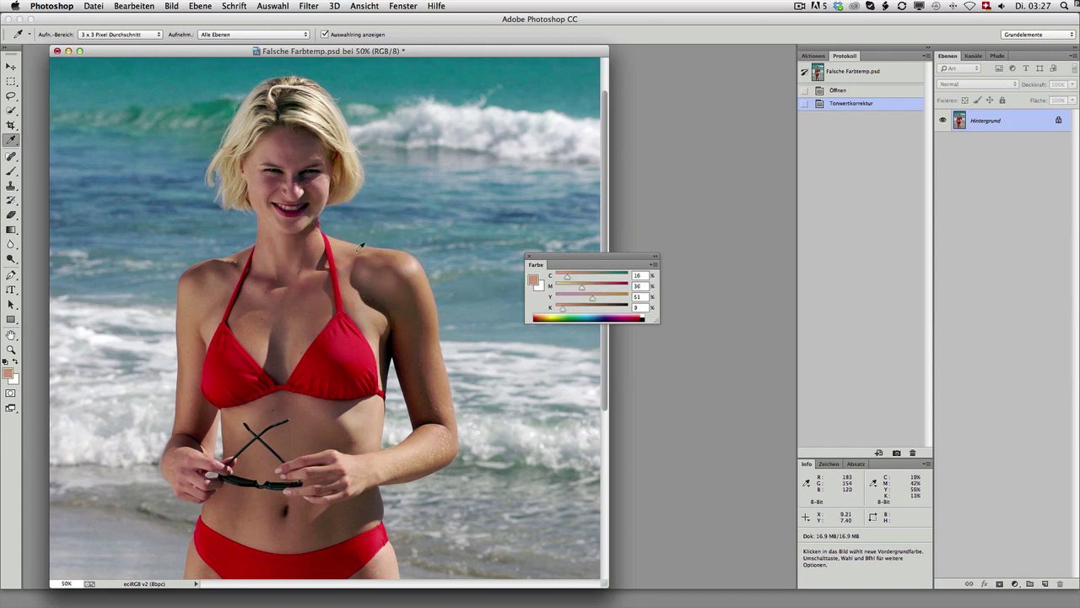
{"action": "left_click", "coordinate": [406, 252]}
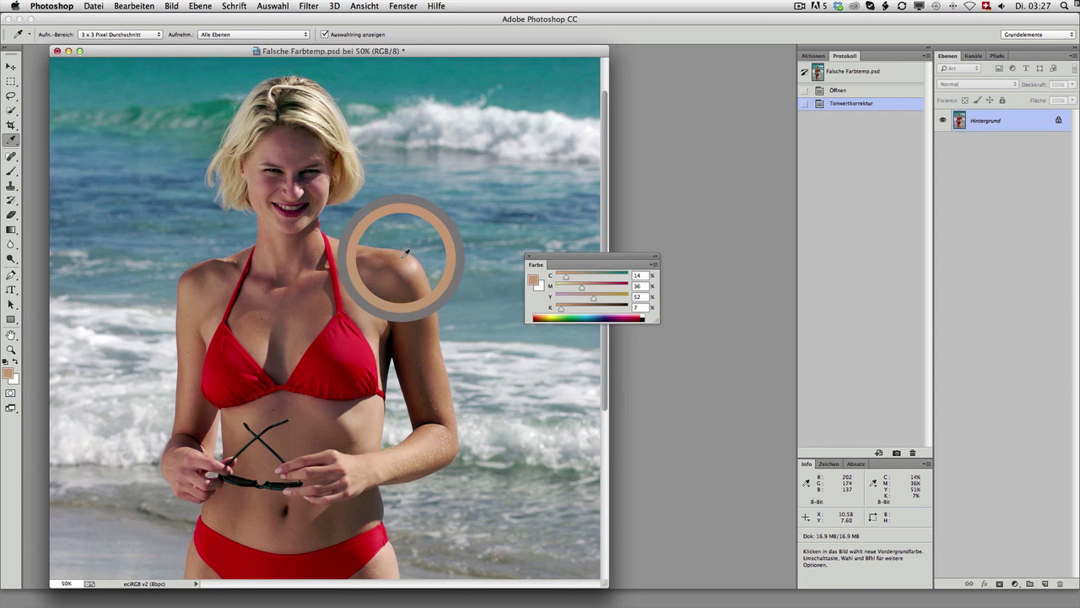
{"action": "left_click", "coordinate": [437, 310]}
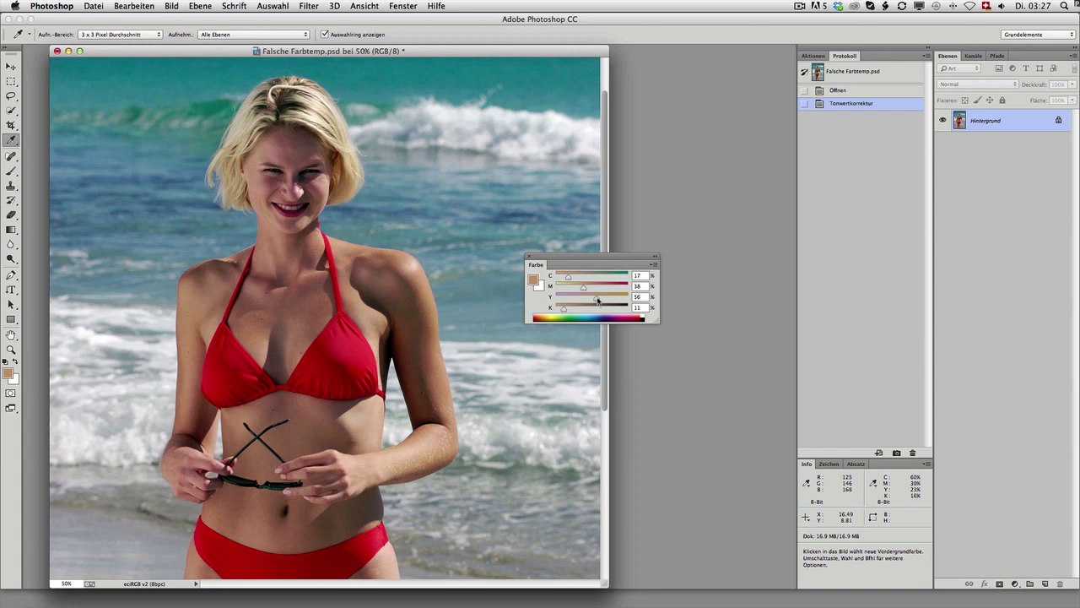
{"action": "left_click_drag", "start_coordinate": [596, 300], "coordinate": [602, 300]}
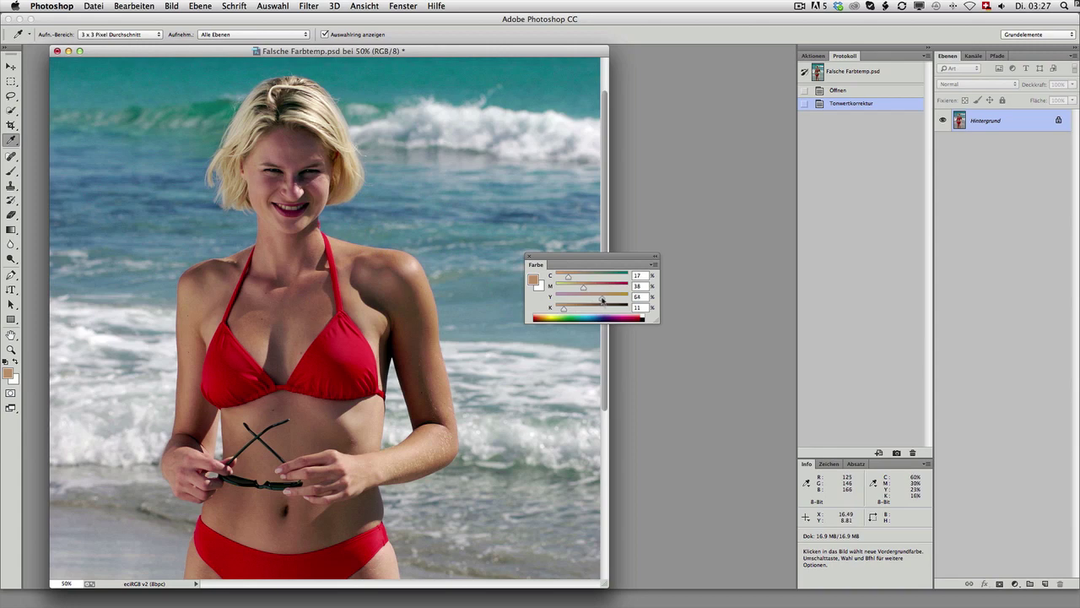
{"action": "left_click", "coordinate": [287, 156]}
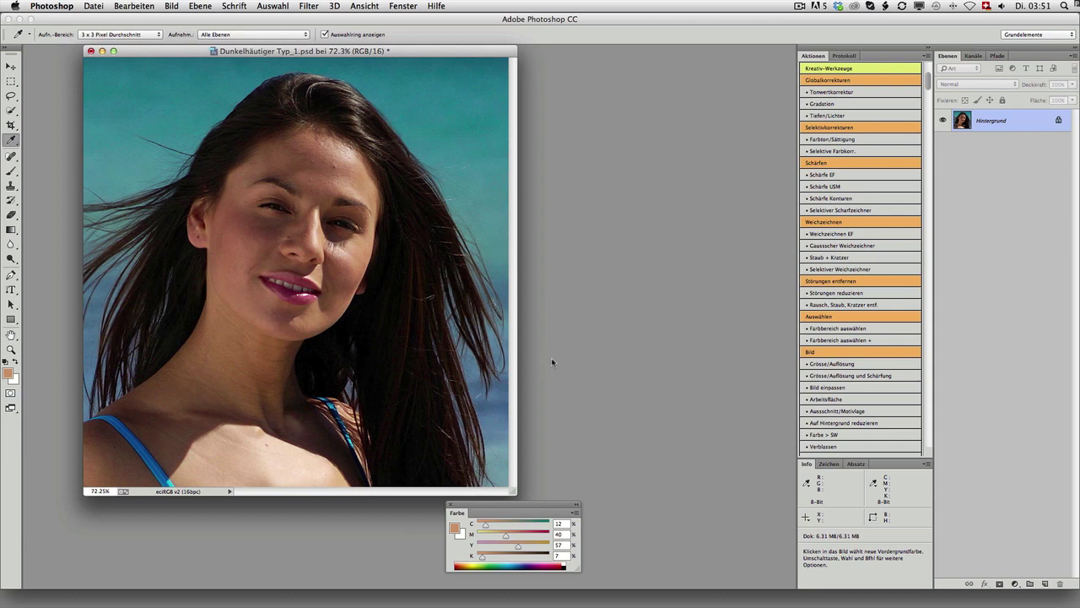
- Try and cancel Curves, Hue/Saturation and Selective Color, then reopen Hue/Saturation at zero values
{"action": "key", "text": "ctrl+m"}
{"action": "left_click", "coordinate": [731, 172]}
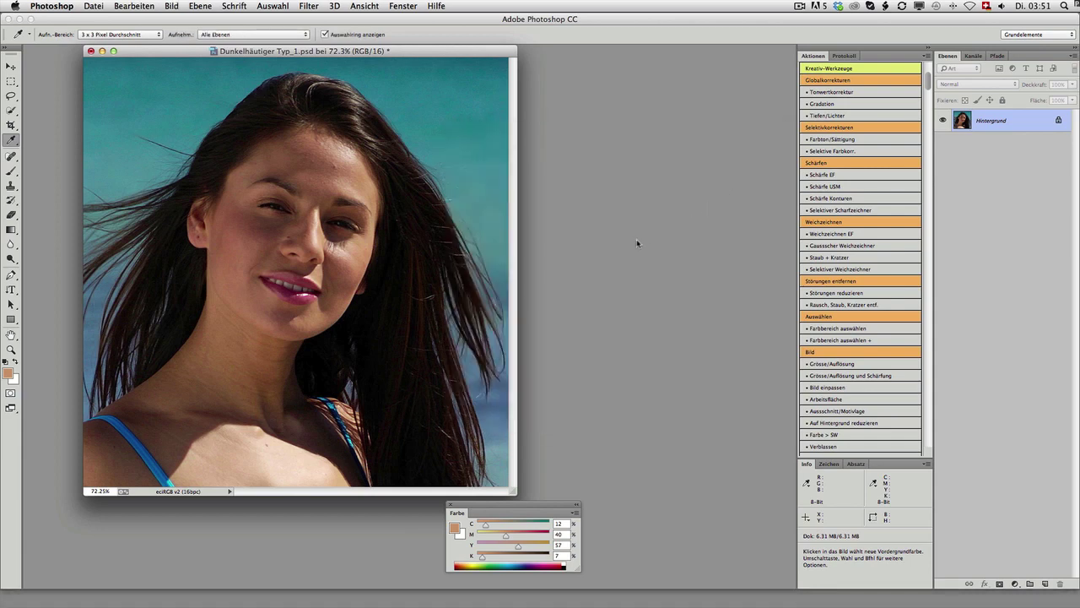
{"action": "left_click", "coordinate": [844, 139]}
{"action": "left_click", "coordinate": [666, 290]}
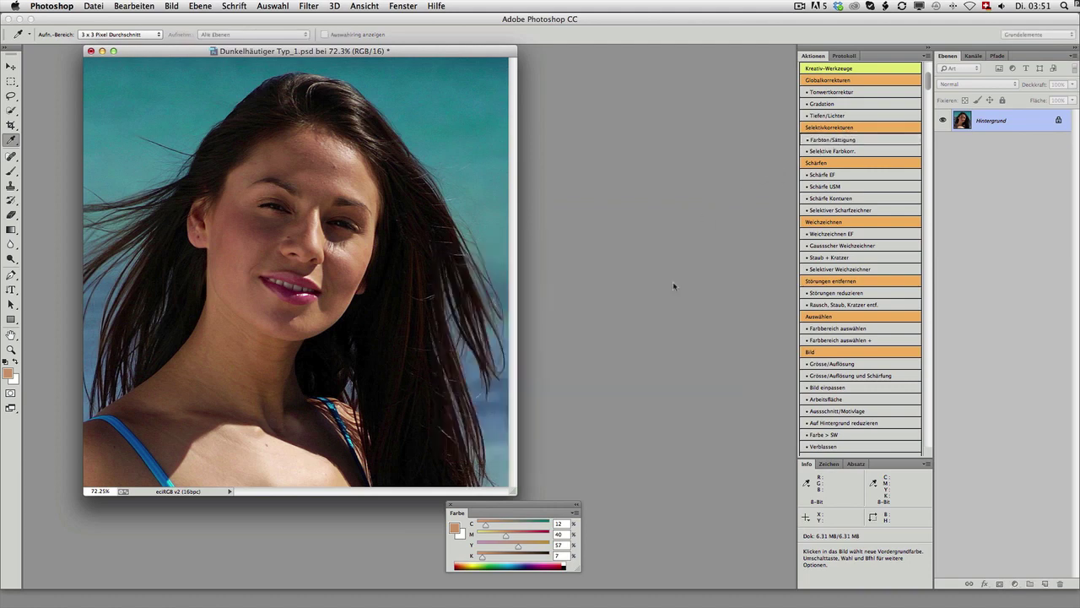
{"action": "left_click", "coordinate": [836, 151]}
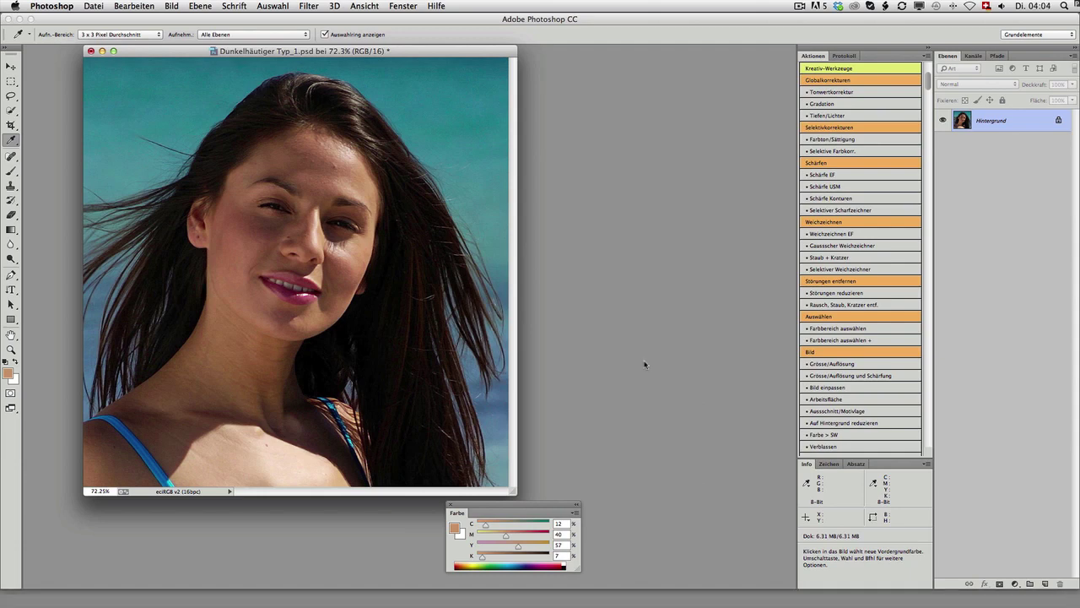
{"action": "left_click", "coordinate": [832, 140]}
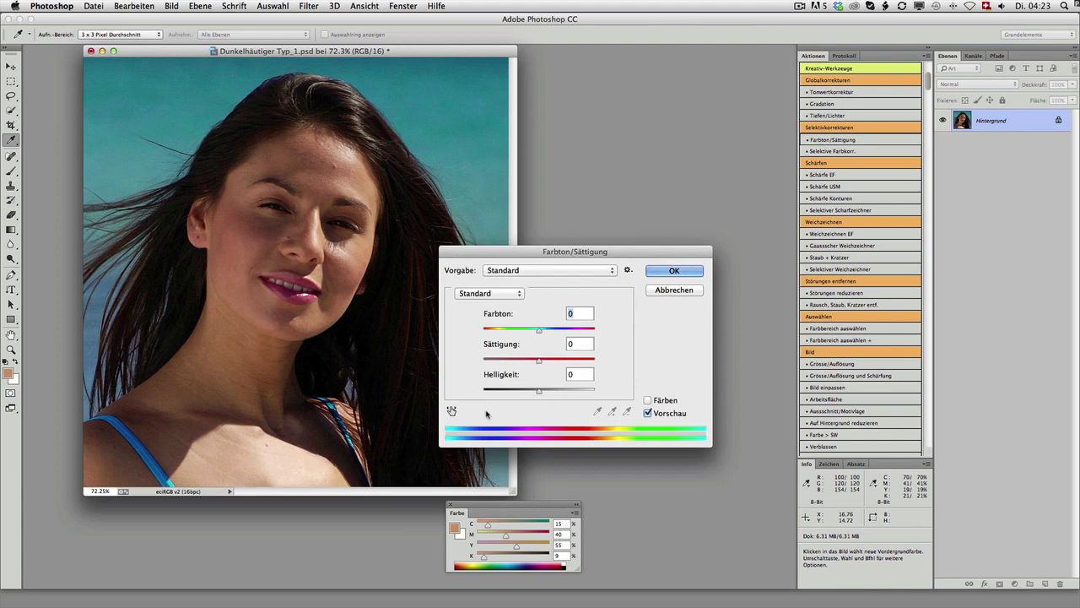
- Drag on the face with the targeted hand to shift Yellows hue and saturation, then apply
{"action": "left_click", "coordinate": [452, 411]}
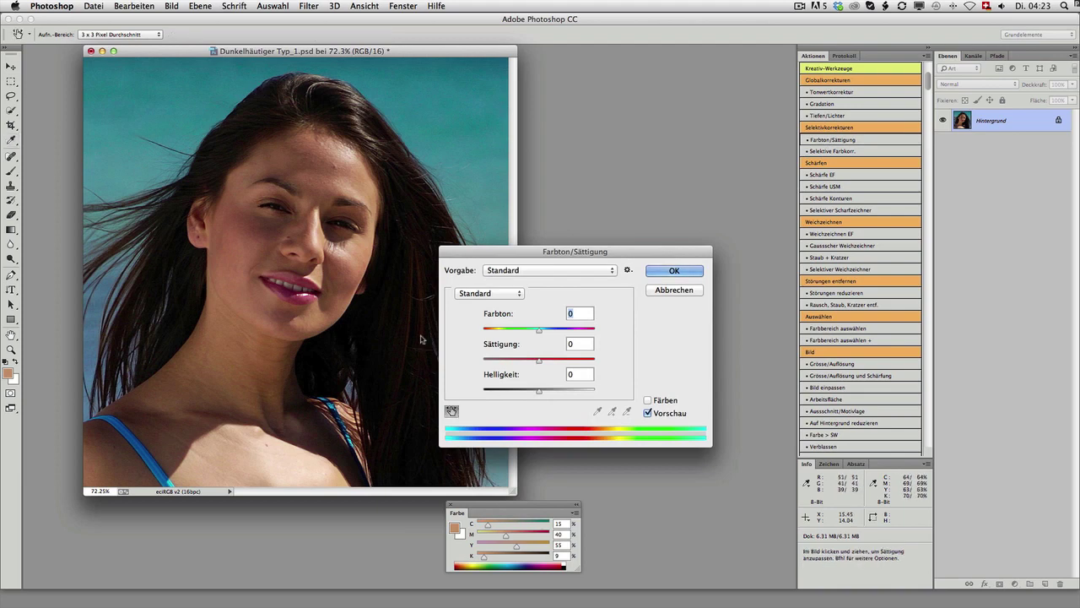
{"action": "mouse_move", "coordinate": [363, 183]}
{"action": "left_mouse_down"}
{"action": "mouse_move", "coordinate": [364, 192]}
{"action": "mouse_move", "coordinate": [352, 180]}
{"action": "left_mouse_up"}
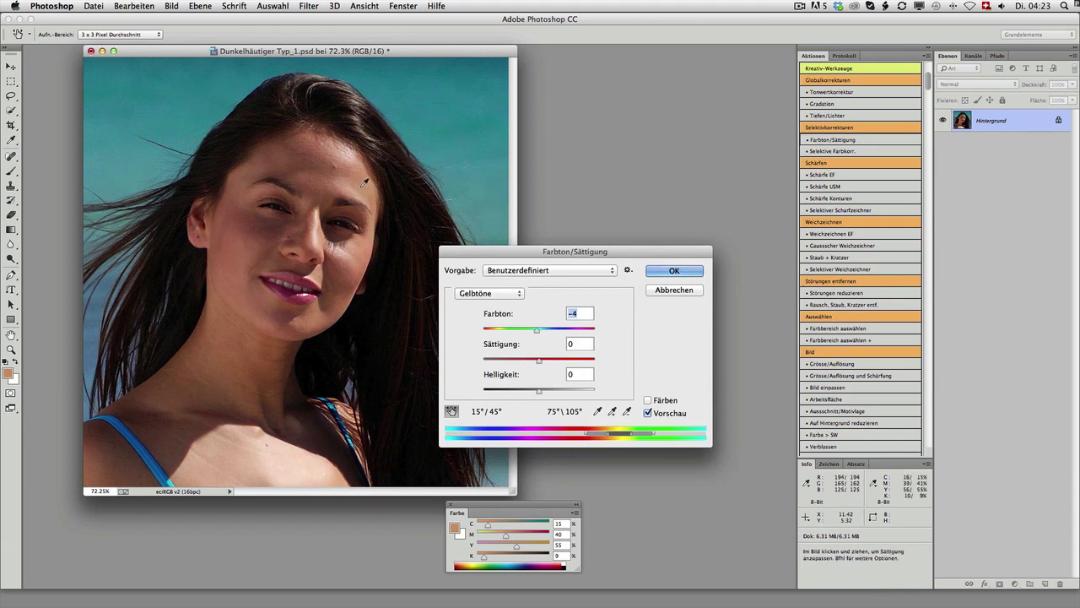
{"action": "left_click_drag", "start_coordinate": [367, 182], "coordinate": [356, 184]}
{"action": "left_click", "coordinate": [673, 269]}
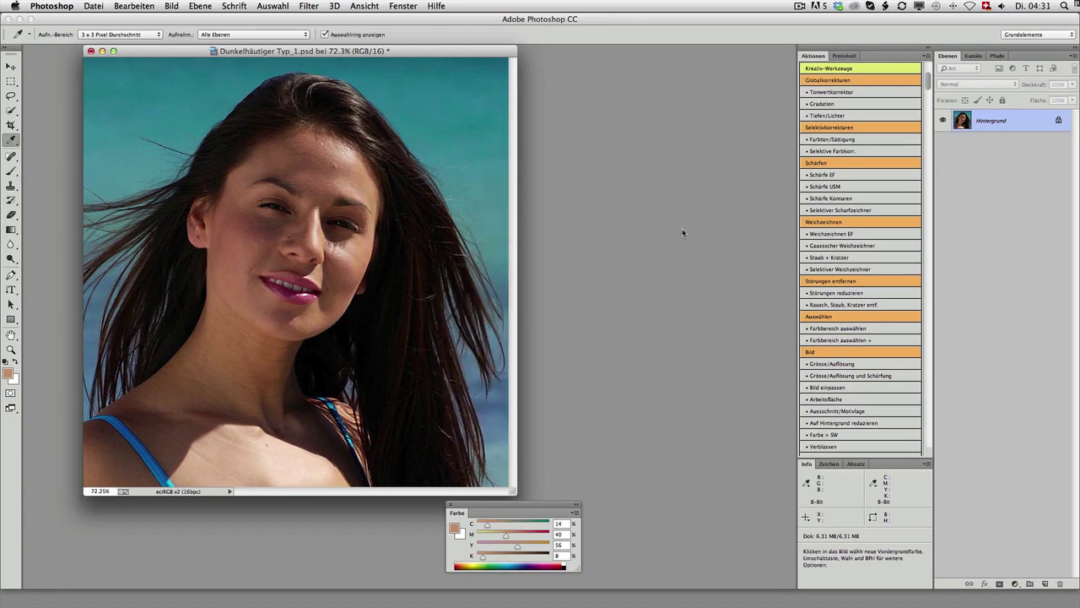
- In Selective Color, set Reds cyan to -20 and lower Neutrals black to −11%
{"action": "left_click", "coordinate": [824, 155]}
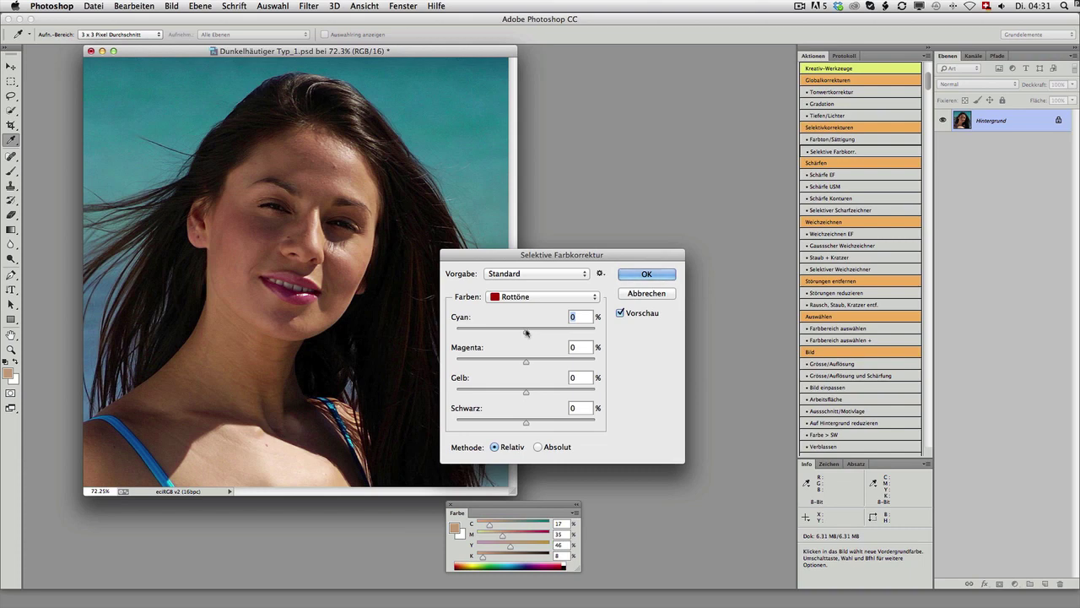
{"action": "left_click_drag", "start_coordinate": [525, 333], "coordinate": [509, 332]}
{"action": "left_click", "coordinate": [536, 301]}
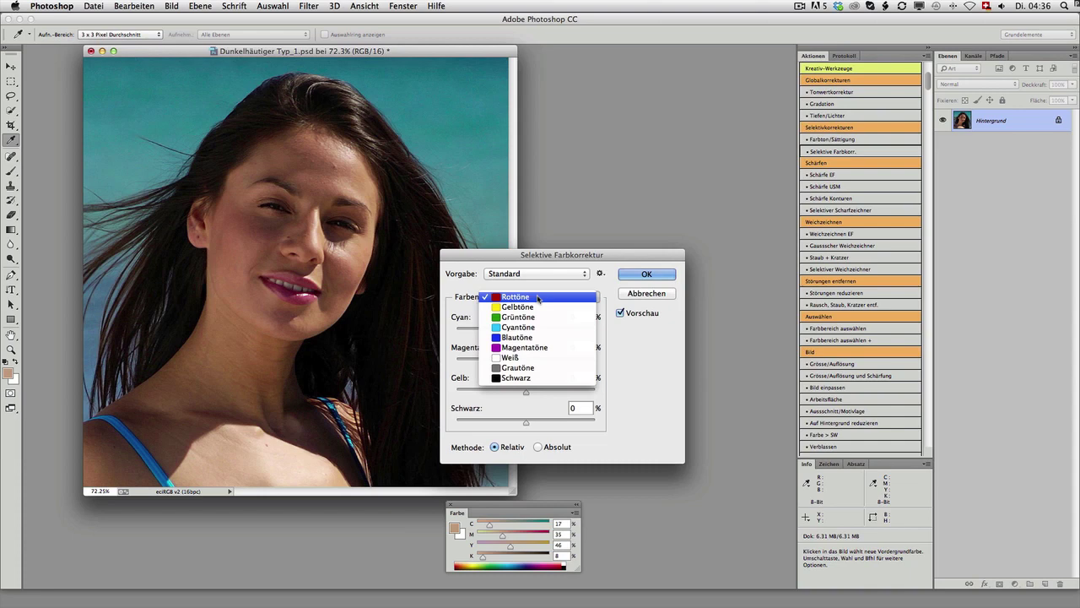
{"action": "left_click", "coordinate": [532, 369]}
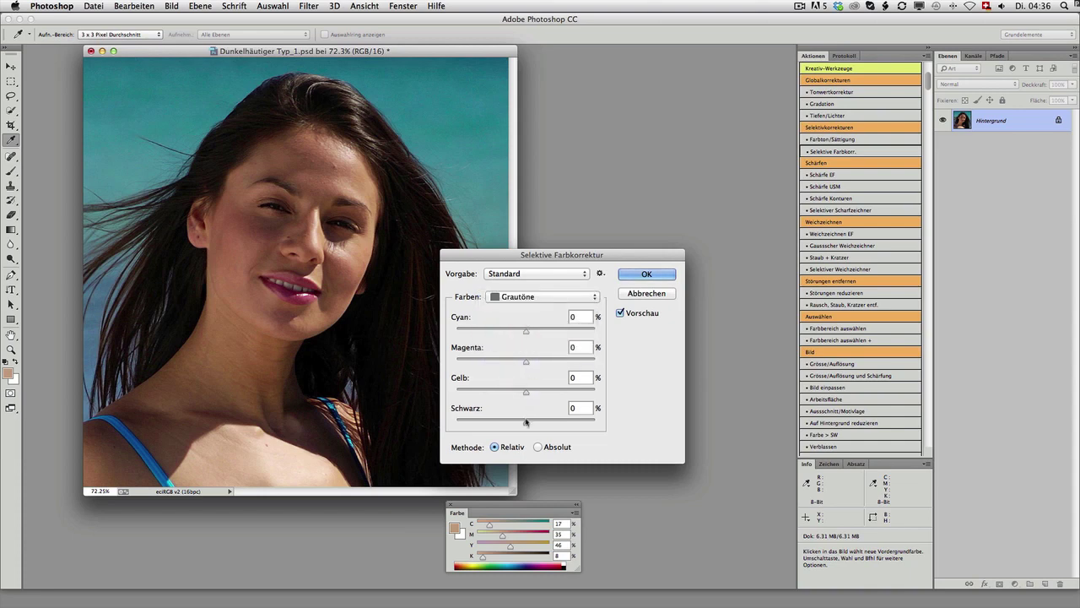
{"action": "left_click_drag", "start_coordinate": [525, 425], "coordinate": [519, 425]}
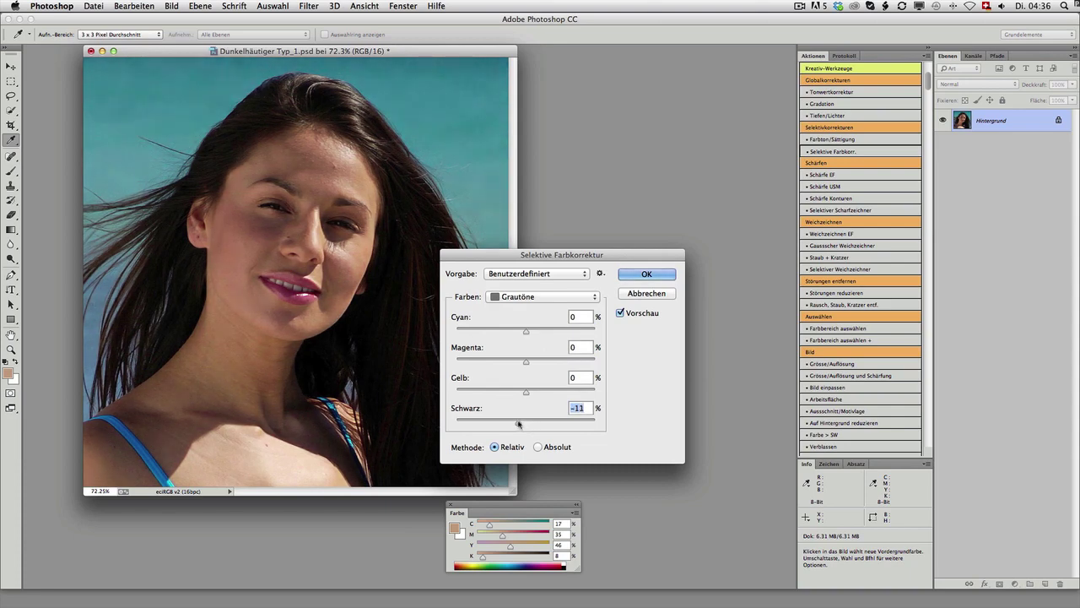